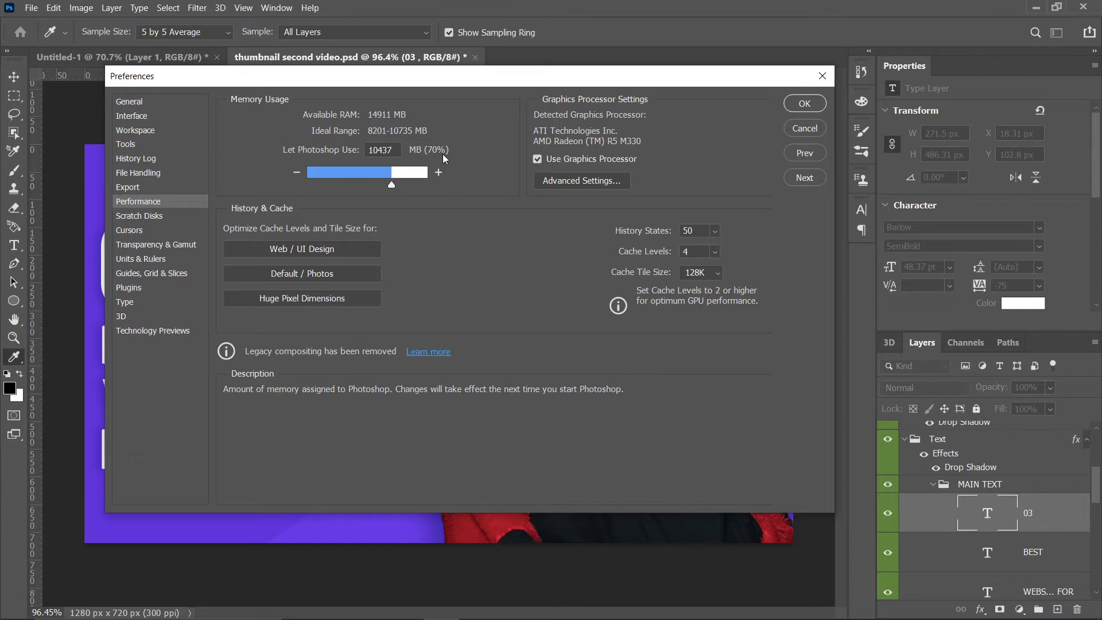
Step: Raise the memory Photoshop may use to 11928 MB (80%) and turn off graphics processor use
click(438, 176)
click(438, 176)
click(439, 176)
click(438, 176)
click(439, 176)
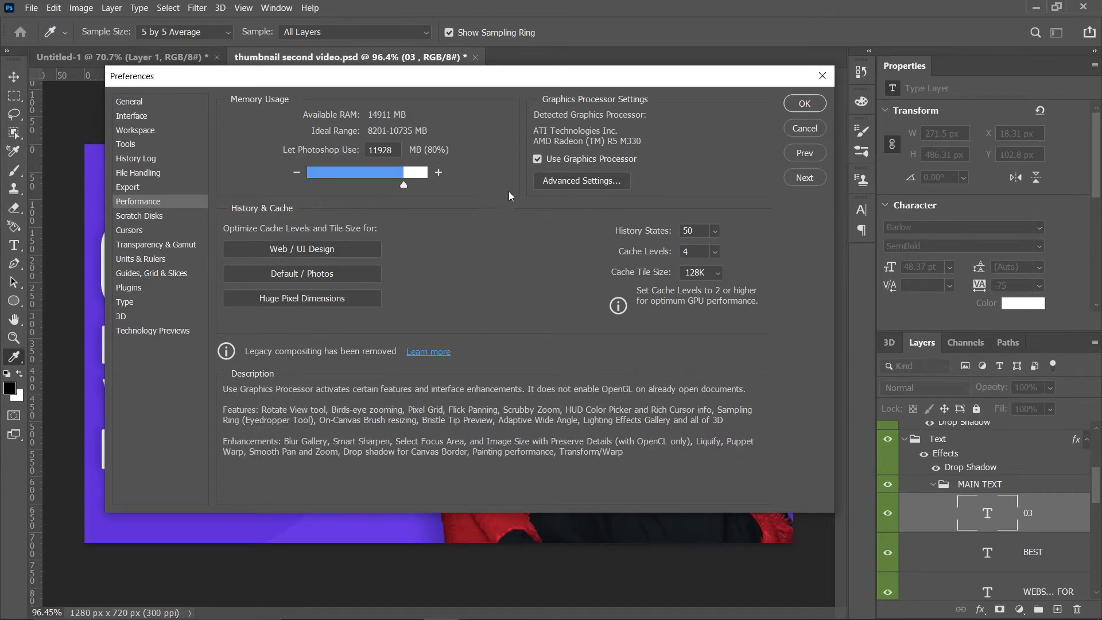
click(538, 160)
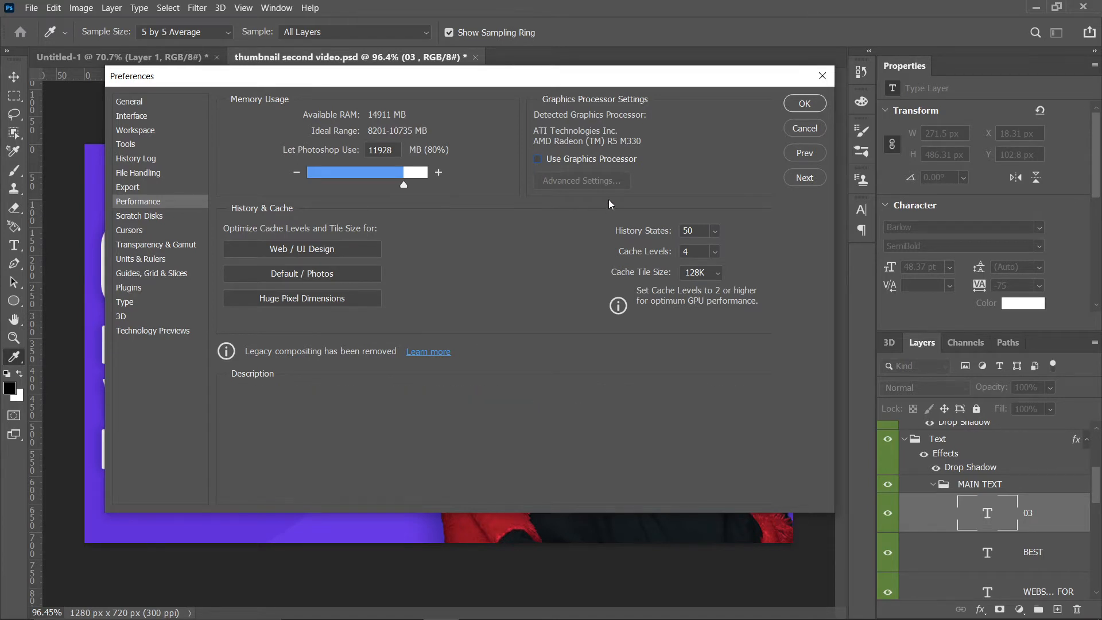
Step: Switch to Chrome and examine the Photoshop GPU FAQ lists of features that fail without a GPU or need one for acceleration
mouse_move(320, 614)
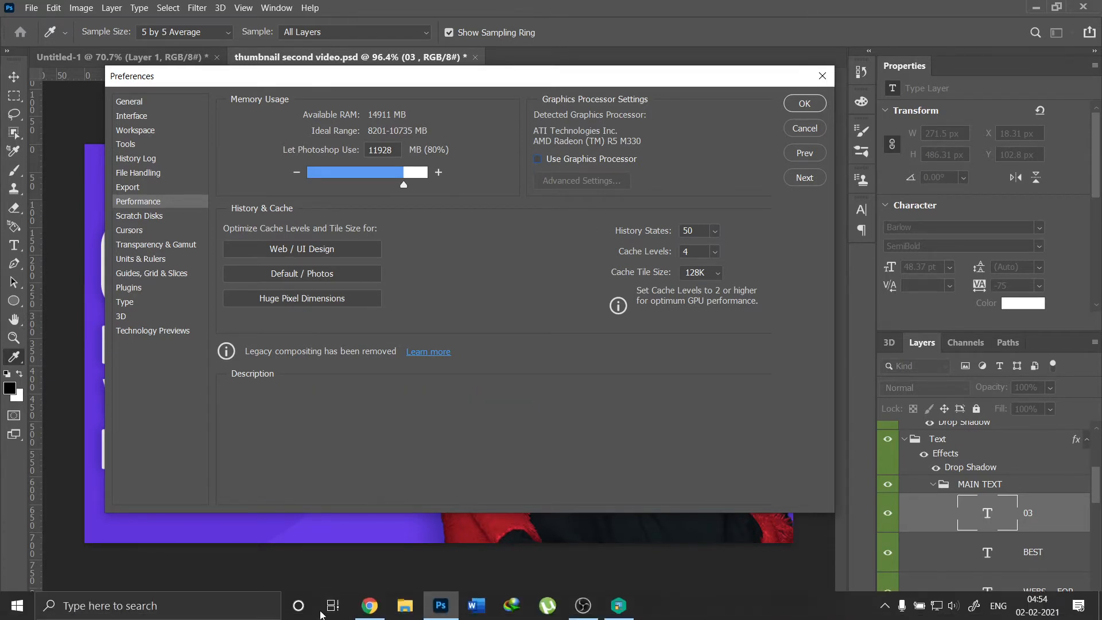
click(370, 605)
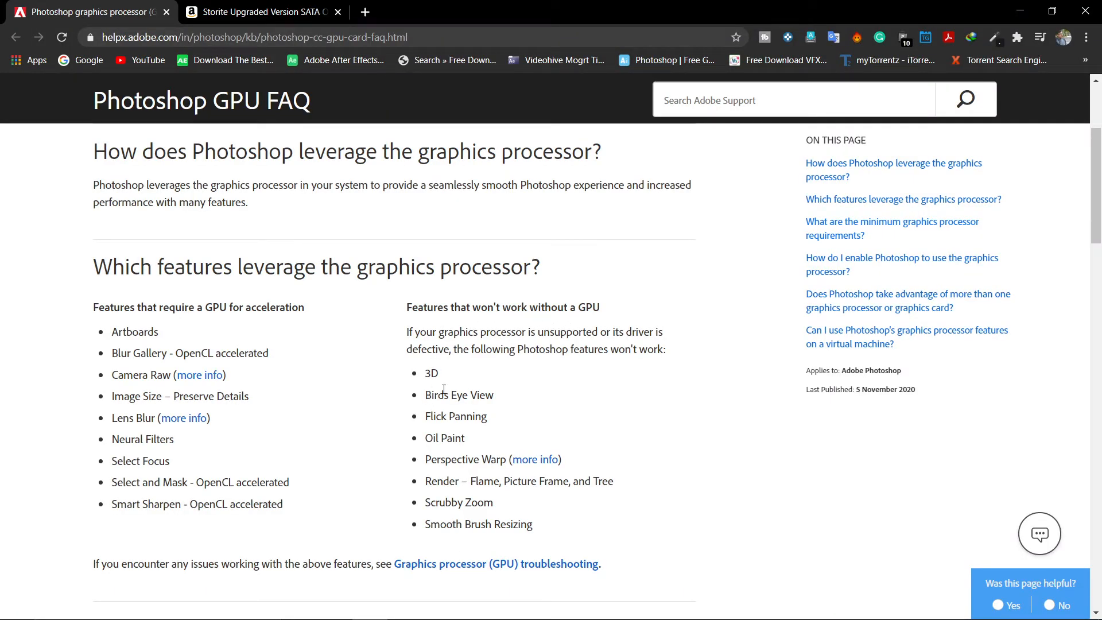
drag(425, 374, 553, 522)
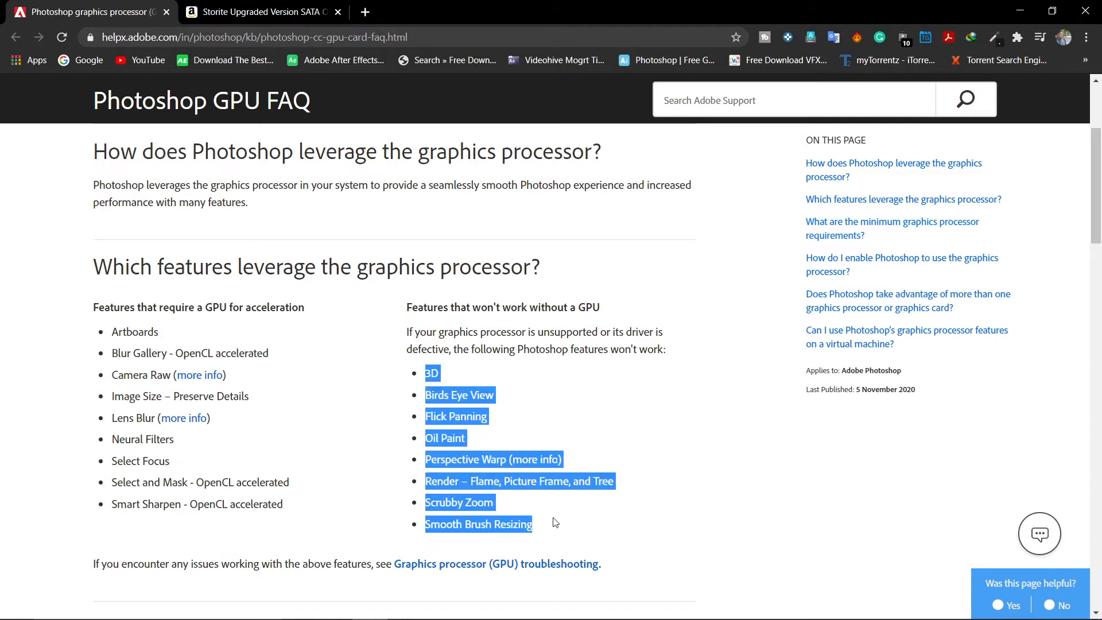
click(496, 418)
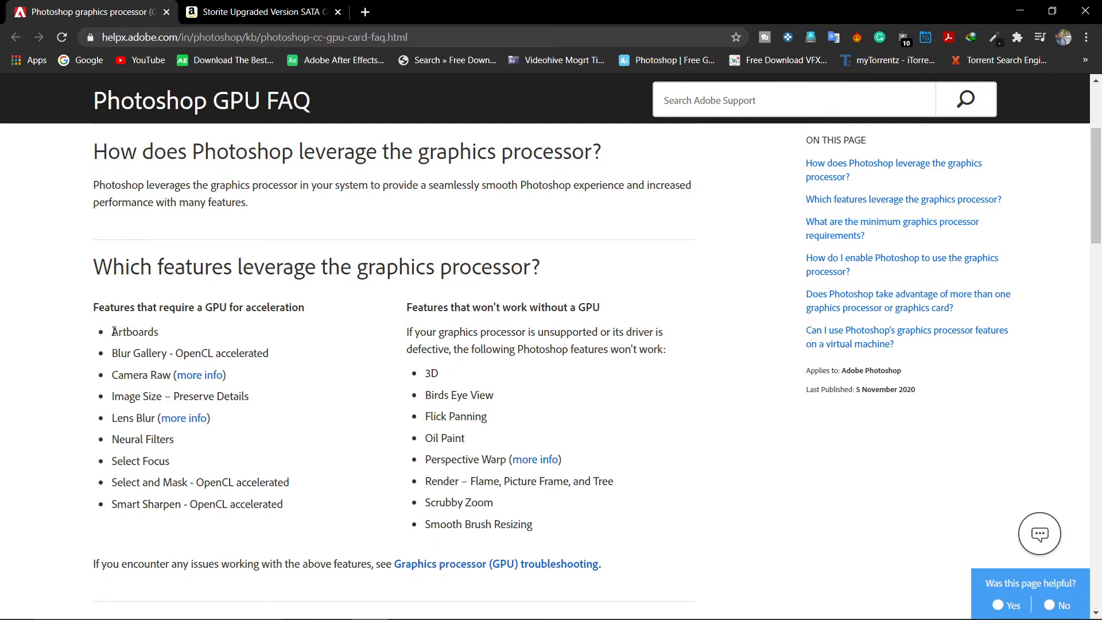
drag(113, 332, 293, 507)
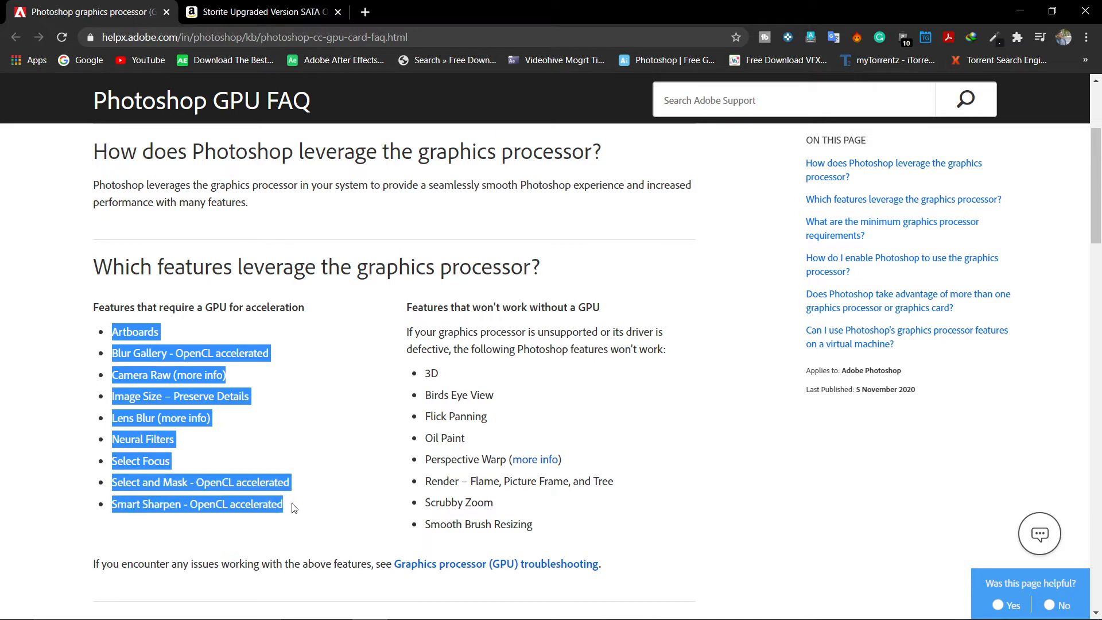
click(294, 507)
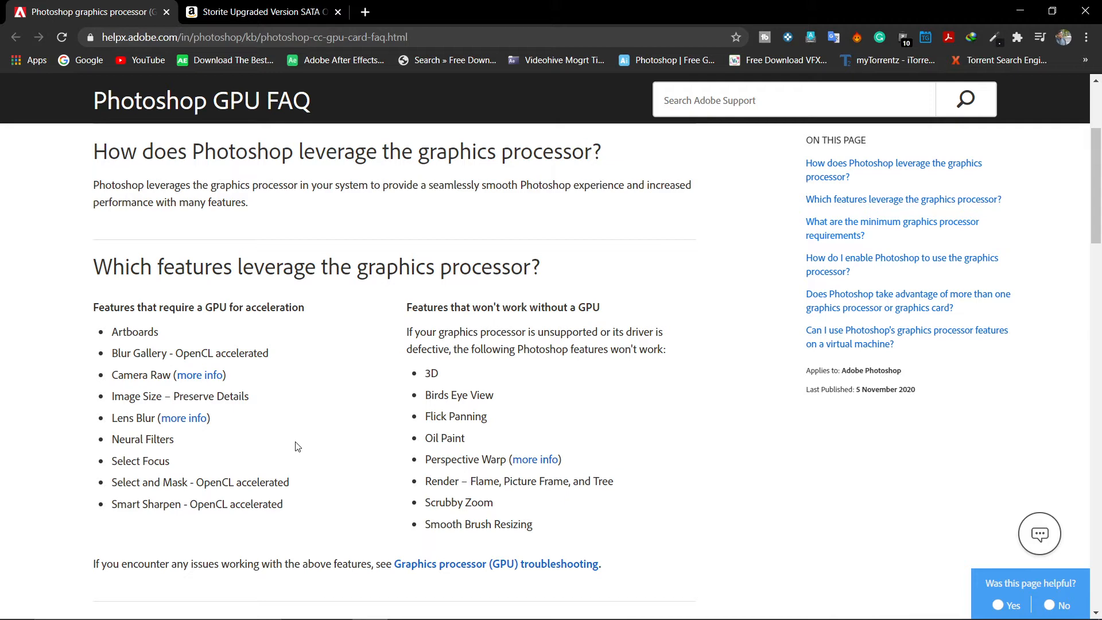
Step: Read the minimum graphics processor requirements for Windows in the GPU FAQ, focusing on the GPU memory size
scroll(304, 445, down, 3)
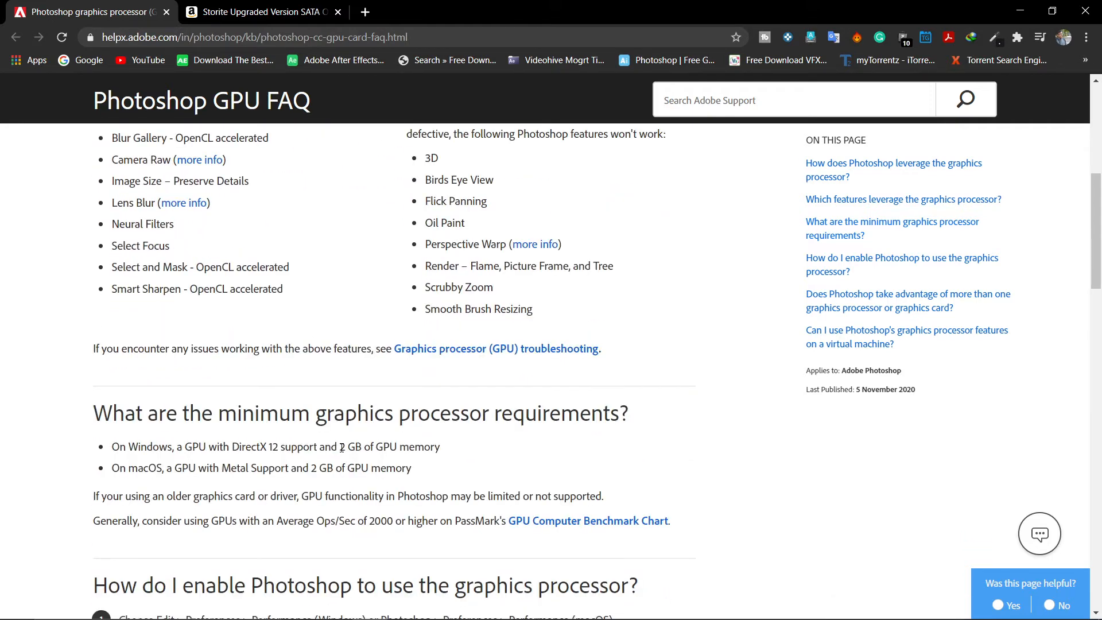
drag(342, 447, 441, 447)
click(440, 447)
Step: Open Windows Device Manager and list the installed display adapters
click(232, 603)
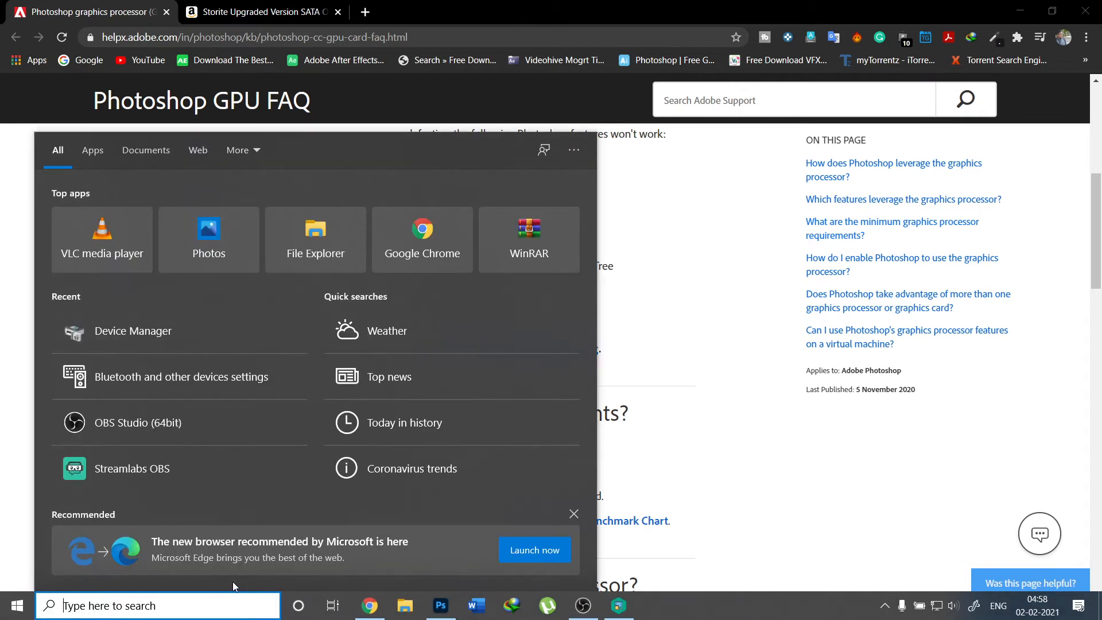
text(devi)
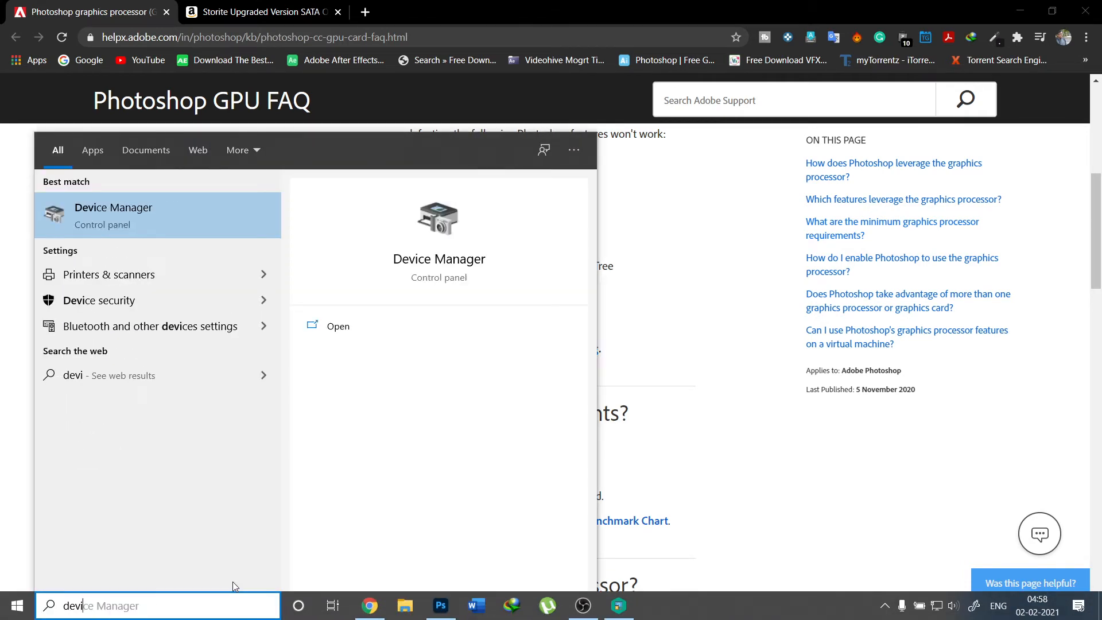
click(192, 231)
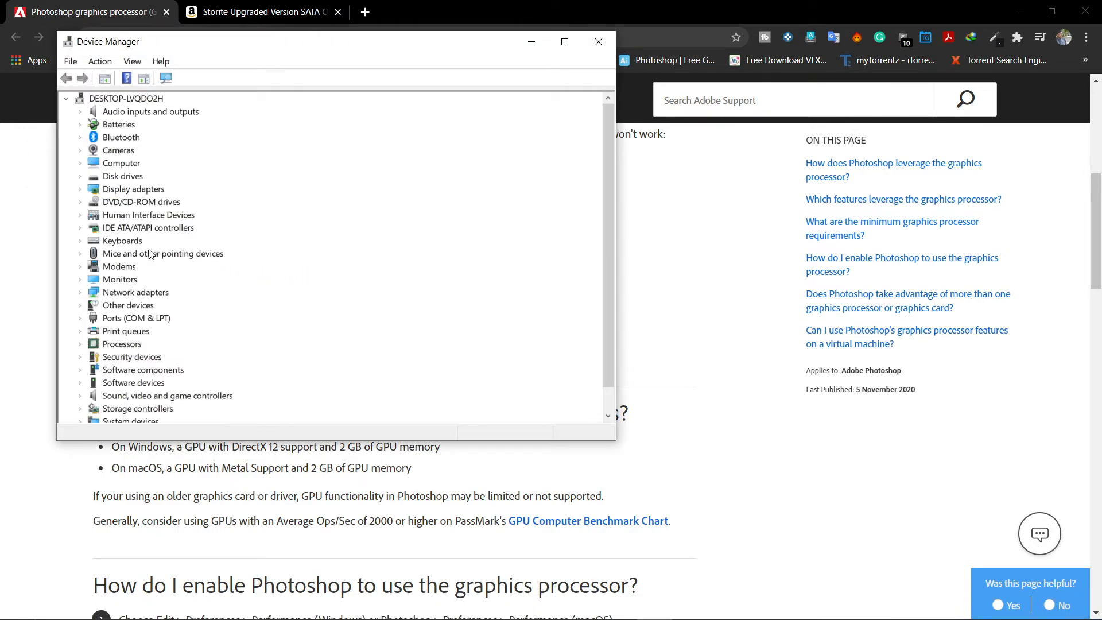
click(84, 191)
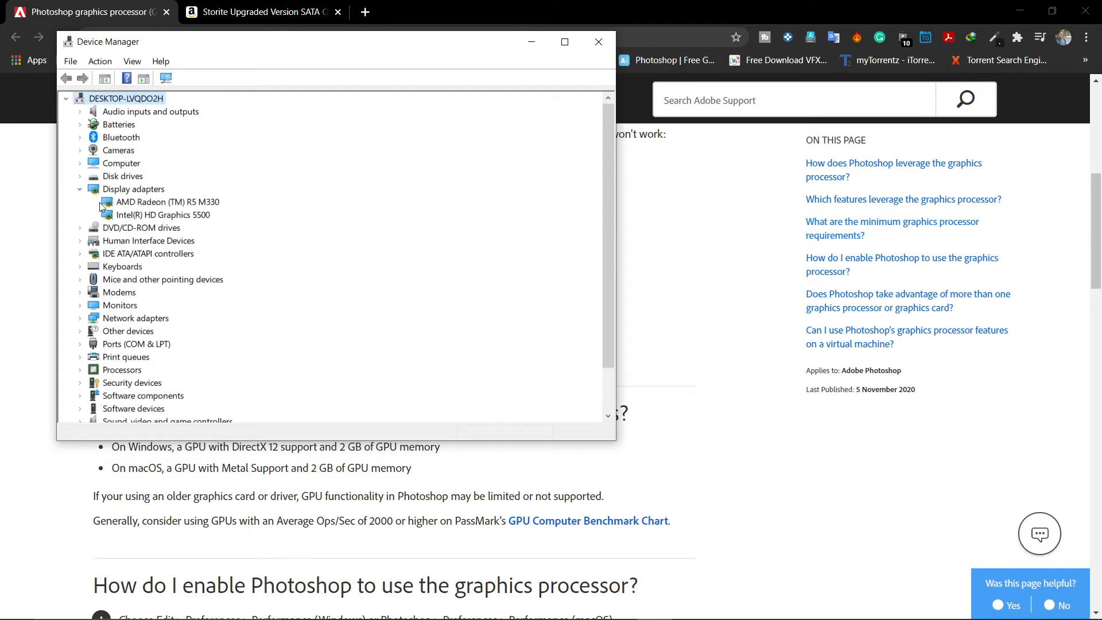
Step: View the driver update options for the AMD Radeon (TM) R5 M330 adapter and close them without searching
click(146, 205)
right_click(146, 206)
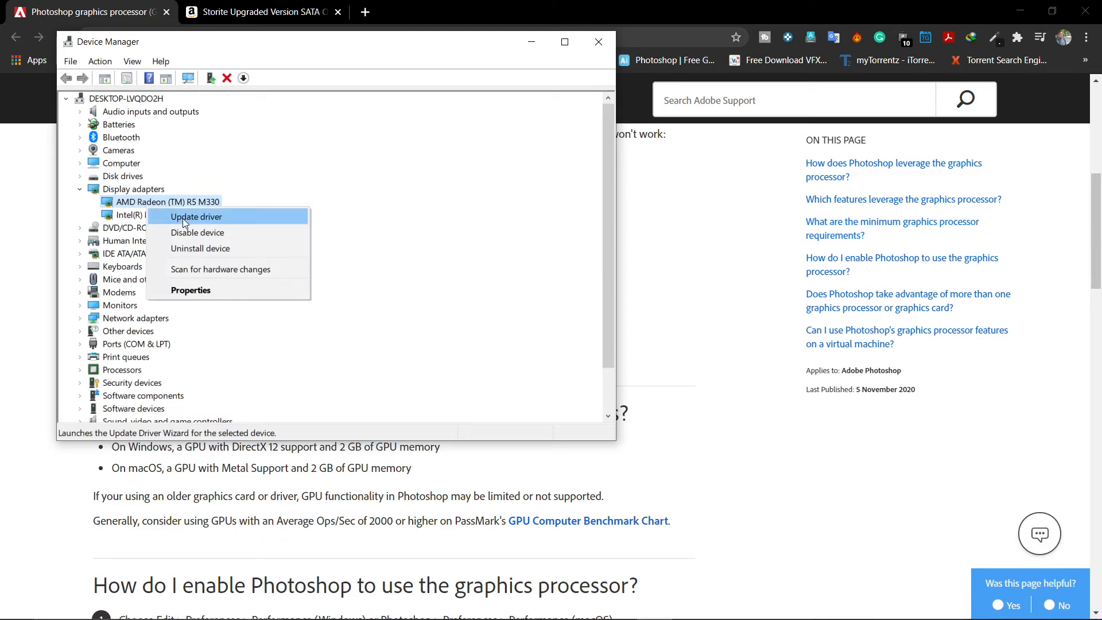
click(183, 218)
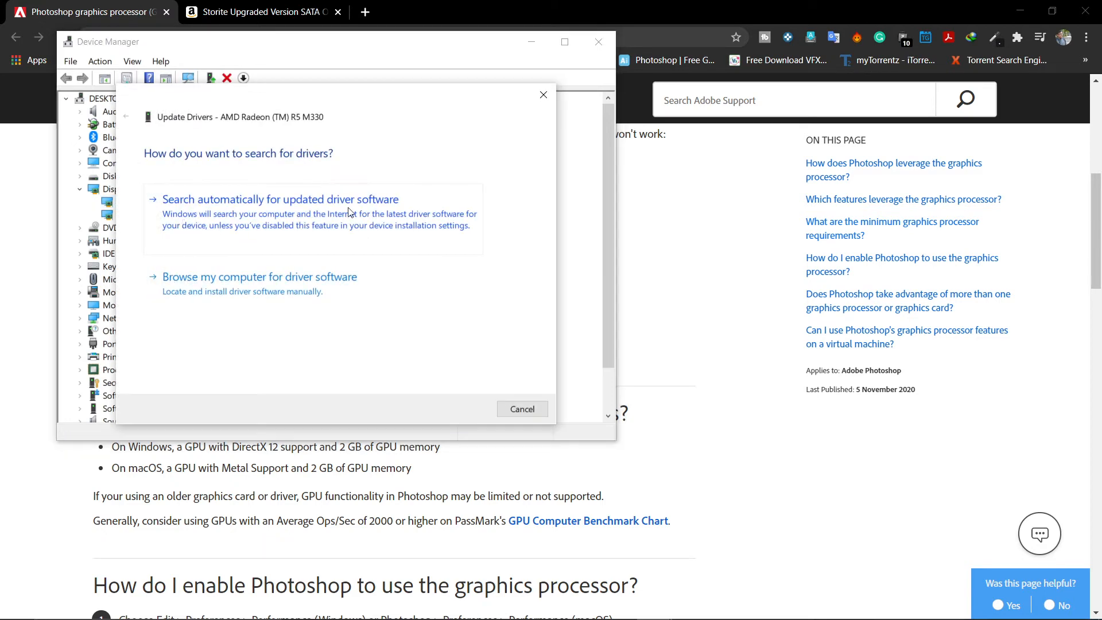
click(543, 95)
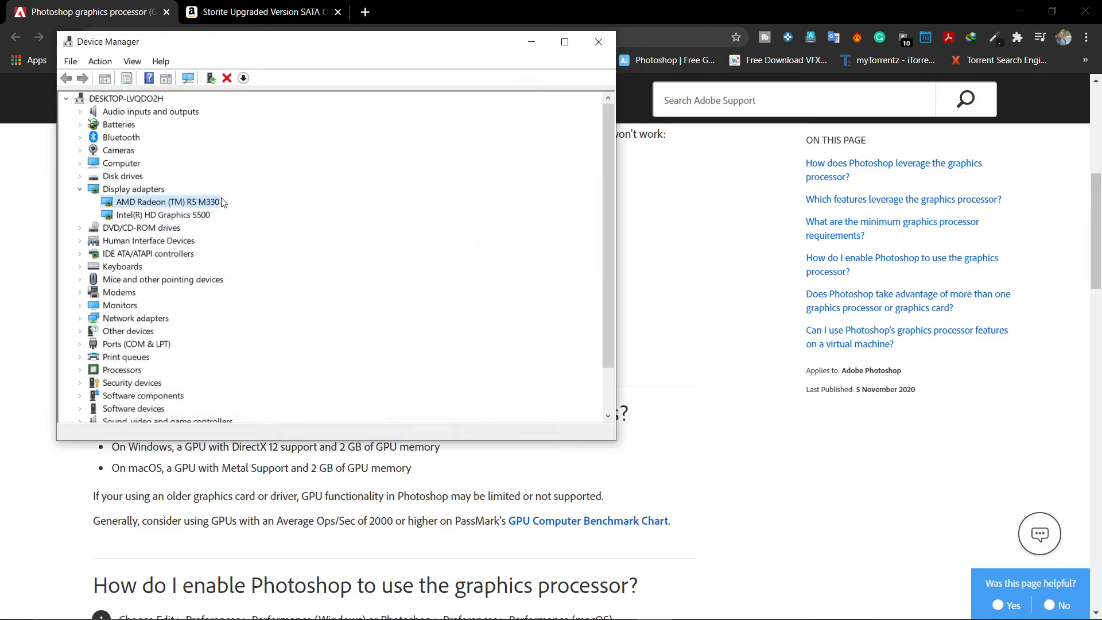
Step: View the available device actions for the Intel(R) HD Graphics 5500 adapter and close Device Manager
click(181, 215)
right_click(181, 215)
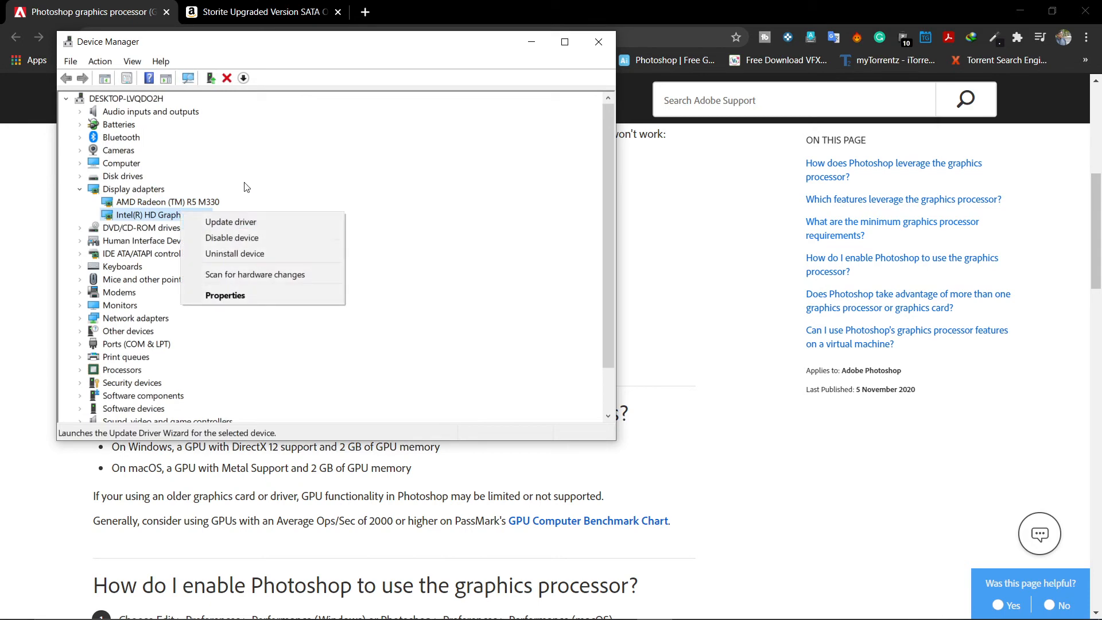
click(375, 189)
click(598, 41)
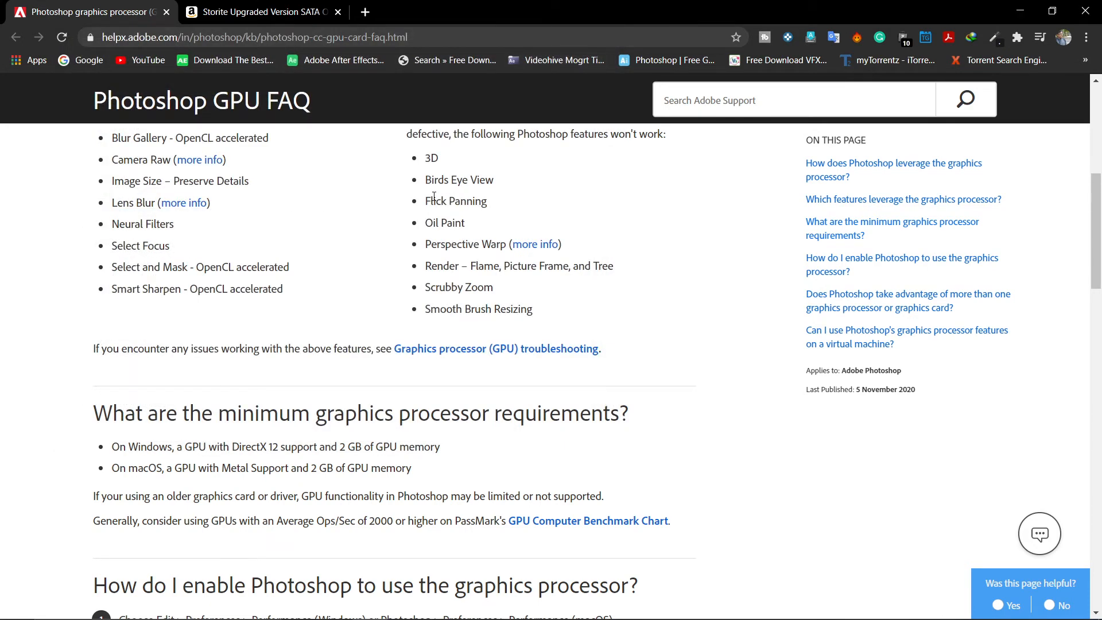
Step: Switch back to Photoshop and enable Use Graphics Processor in the performance preferences
scroll(433, 196, down, 1)
click(440, 609)
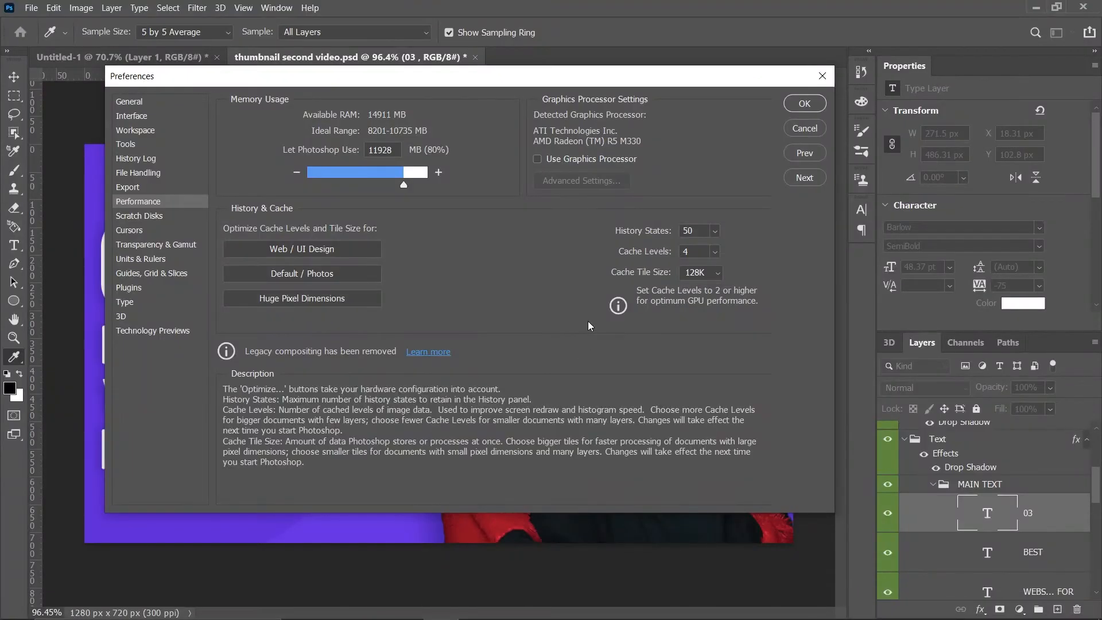
click(549, 163)
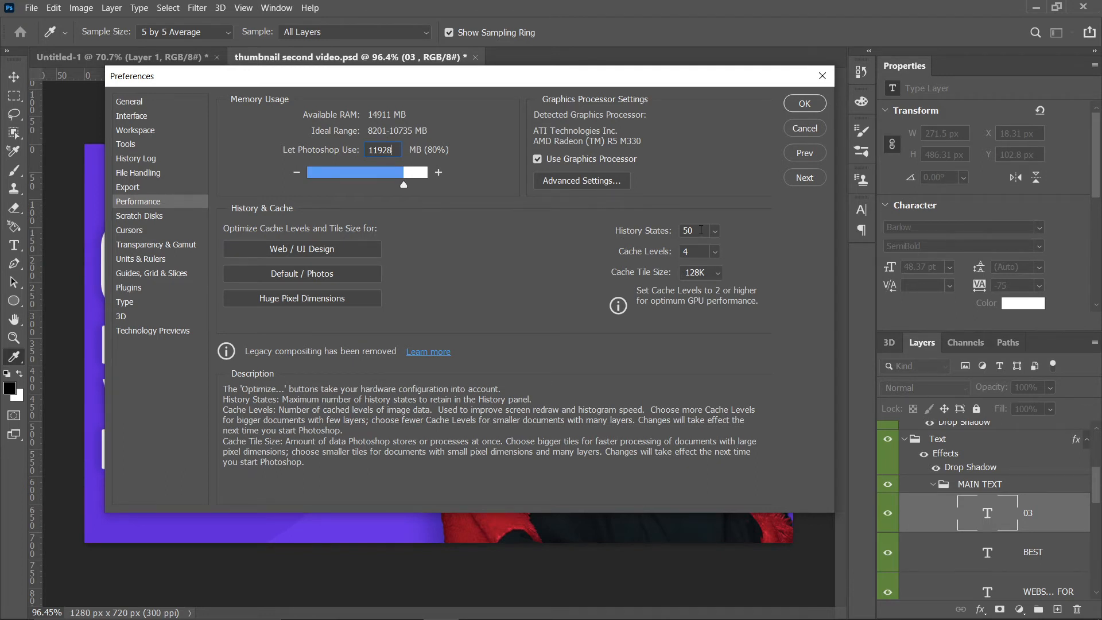
Step: Set the history states to 25 and close the preferences
double_click(700, 230)
text(25)
key(Tab)
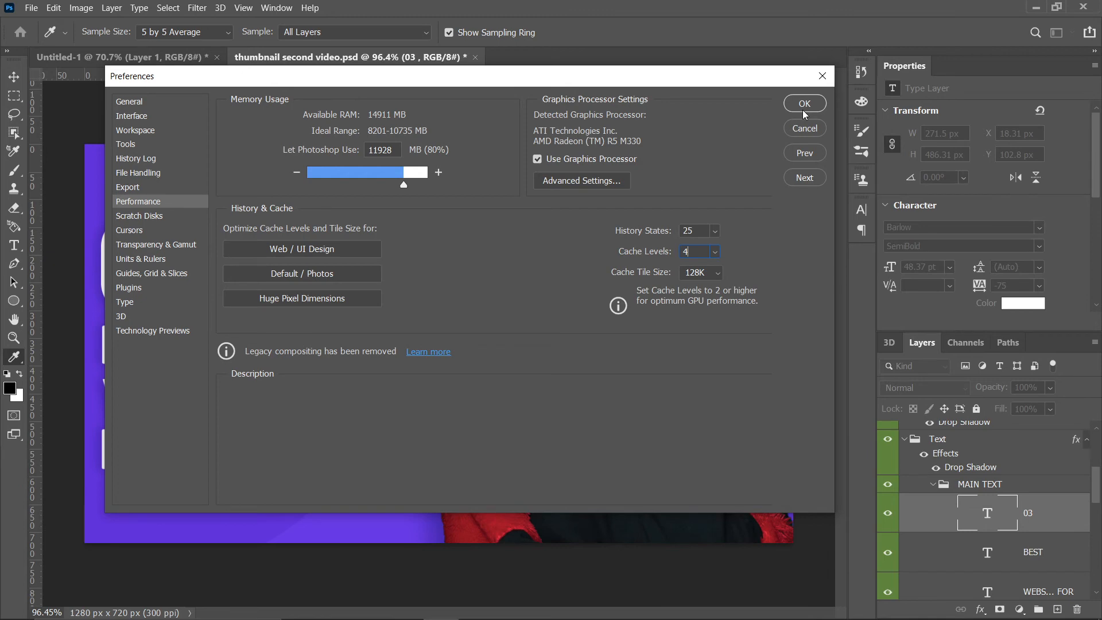
click(823, 77)
Step: Purge all cached data, accepting that it cannot be undone, and check the remaining document history
key(v)
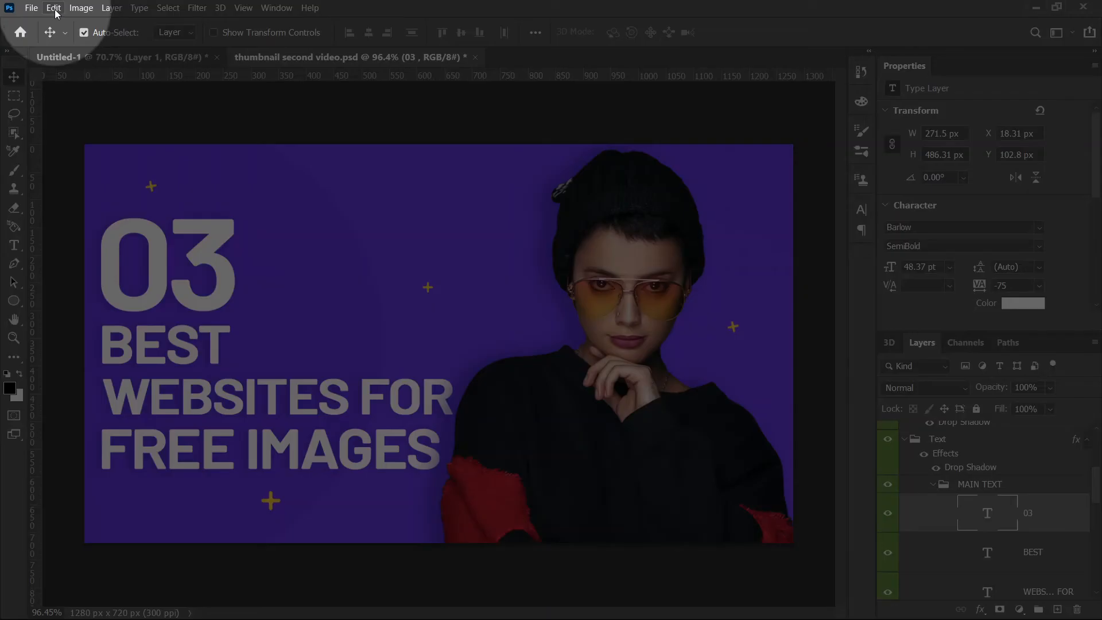
click(53, 9)
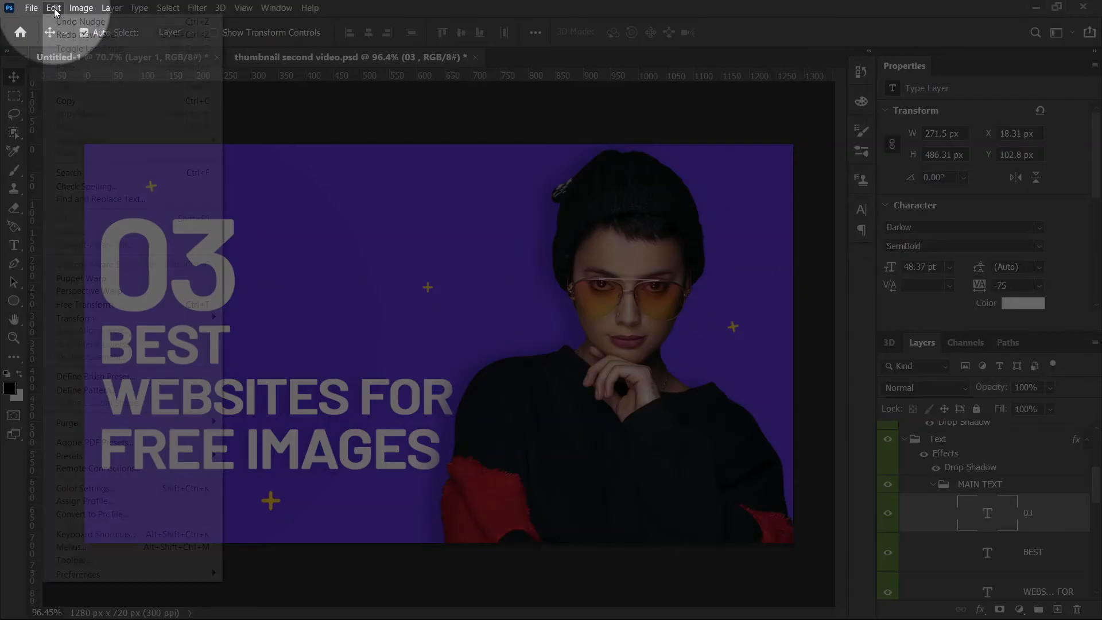
mouse_move(150, 426)
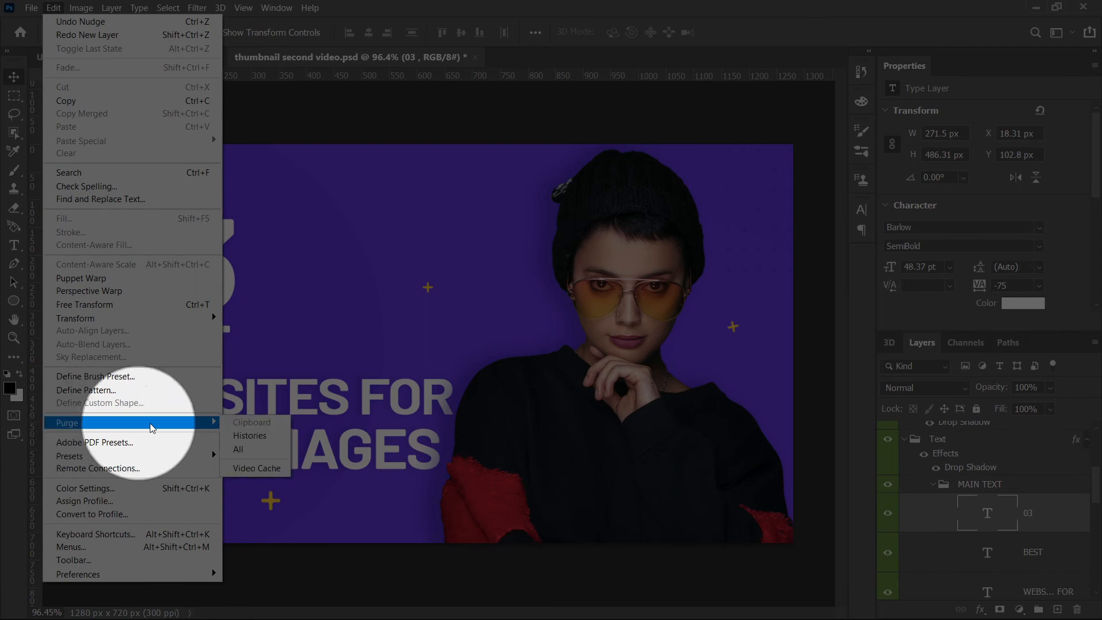
click(250, 451)
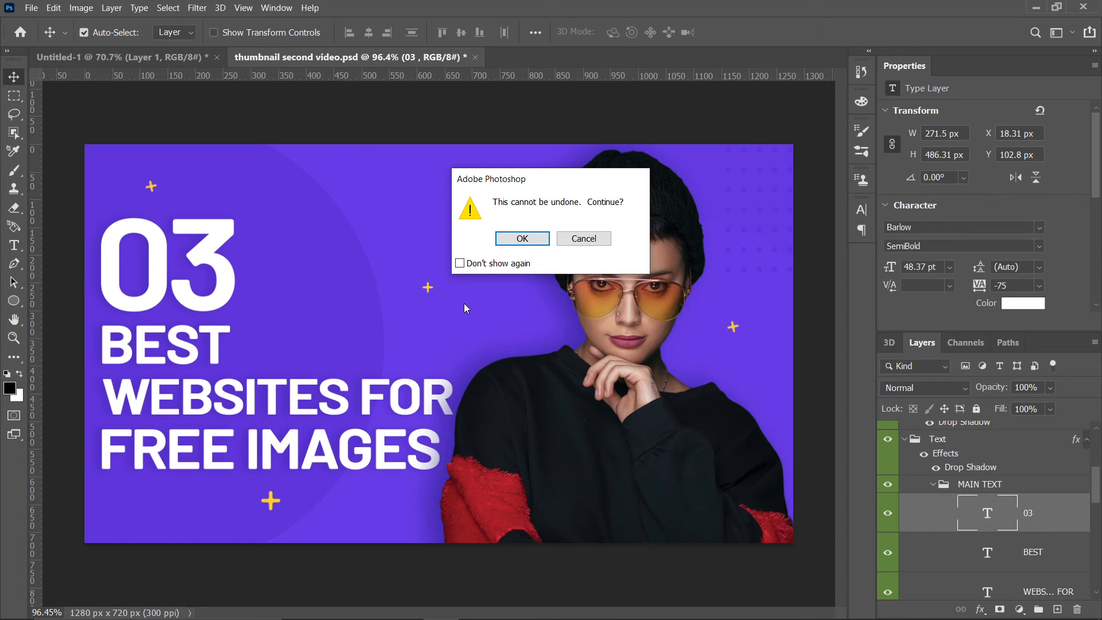
click(526, 241)
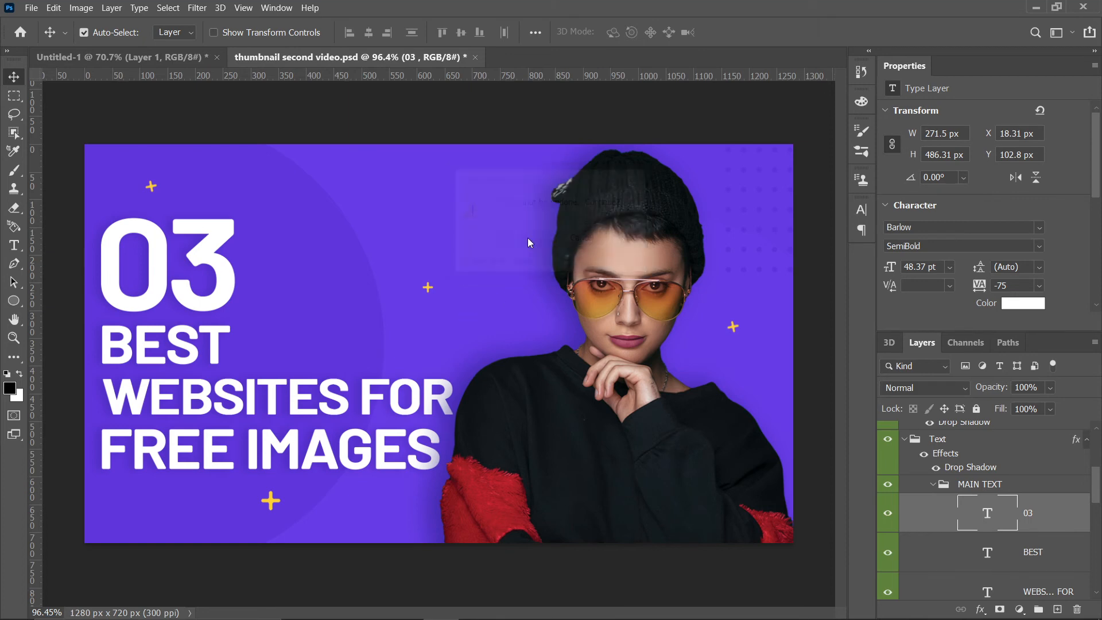
click(863, 77)
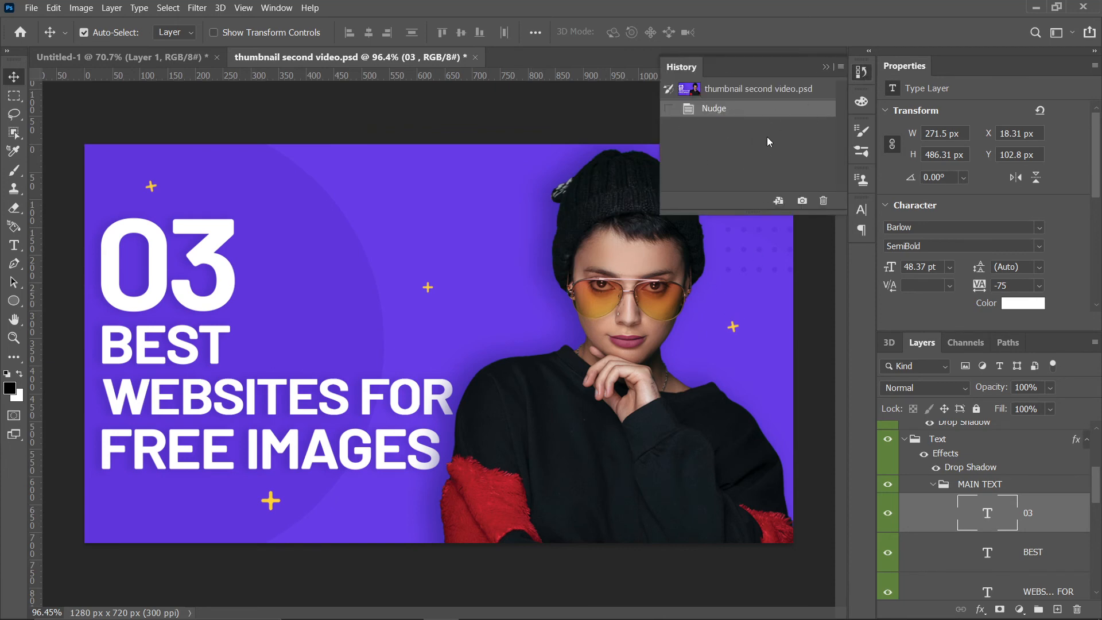
click(825, 67)
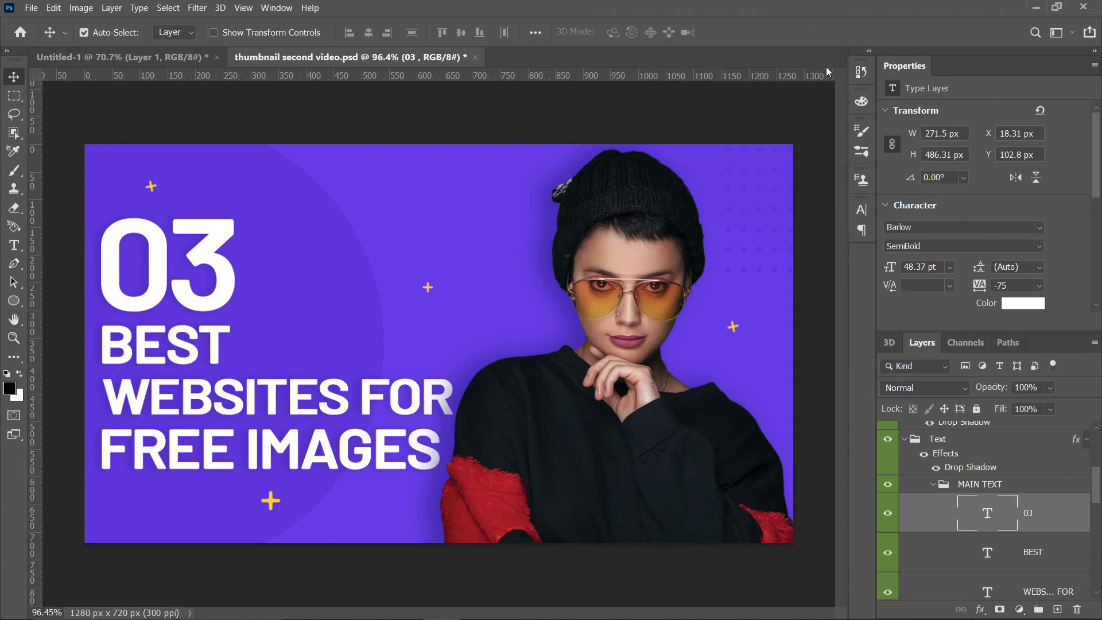
Step: Try moving the woman's image layer to X 521 px, Y 16 px and check the document history
click(616, 255)
drag(616, 256, 606, 276)
click(861, 72)
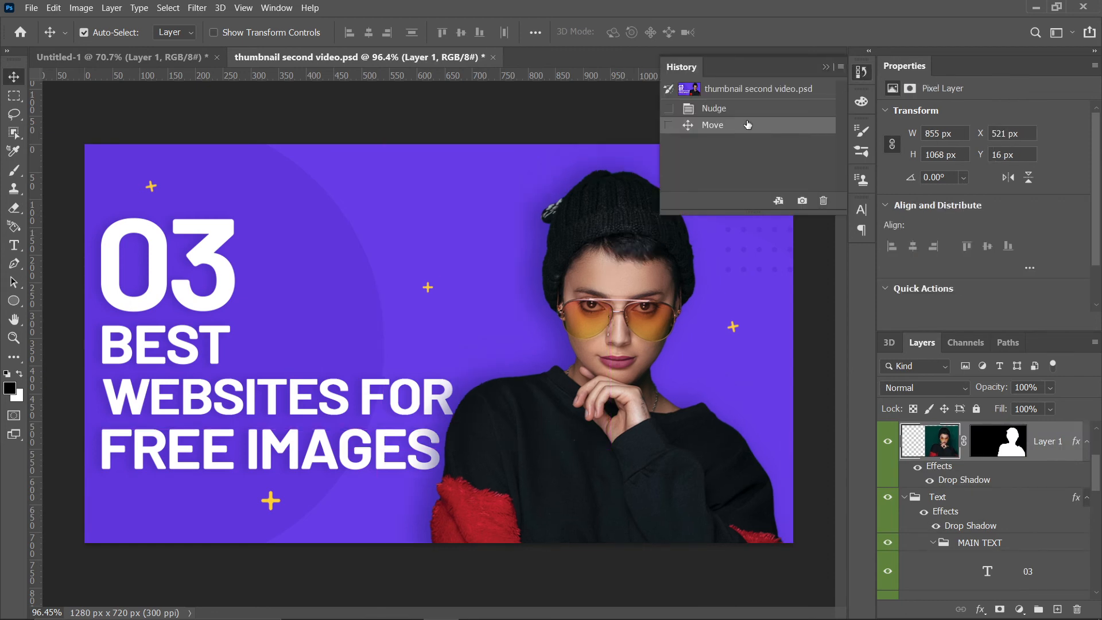
click(827, 68)
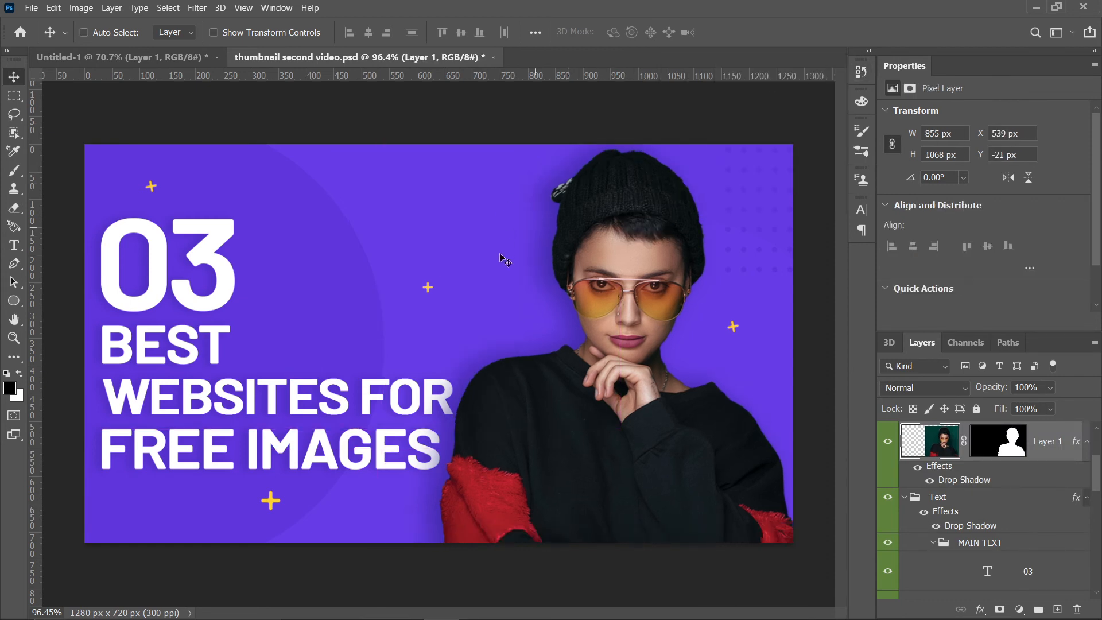
drag(571, 190, 580, 169)
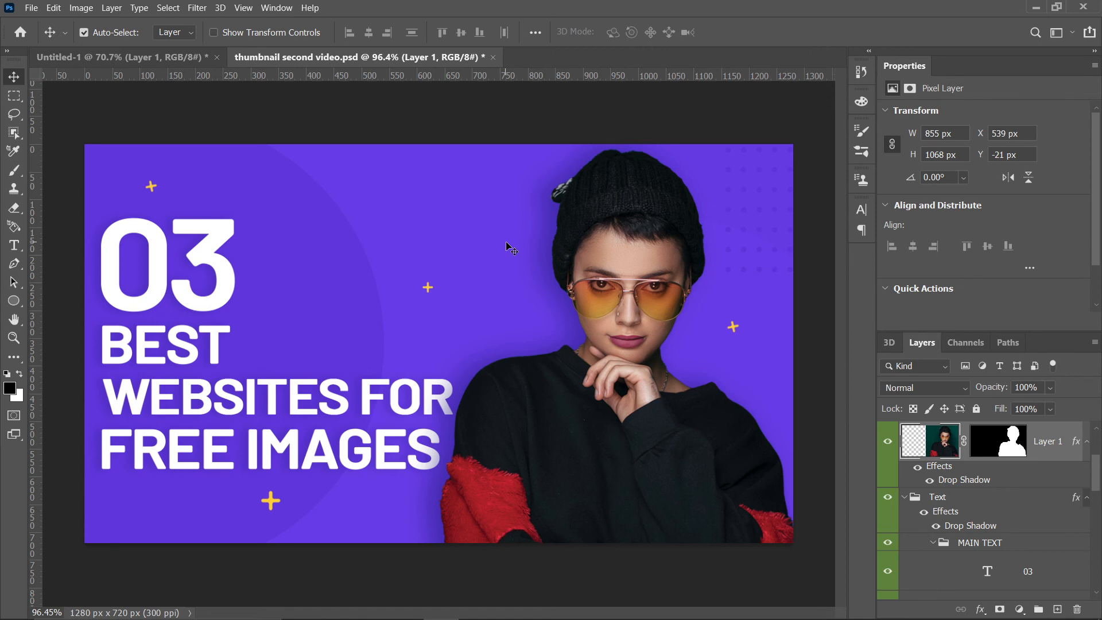
Step: Open Kaspersky Total Security to view the protection status and minimize its window
mouse_move(885, 612)
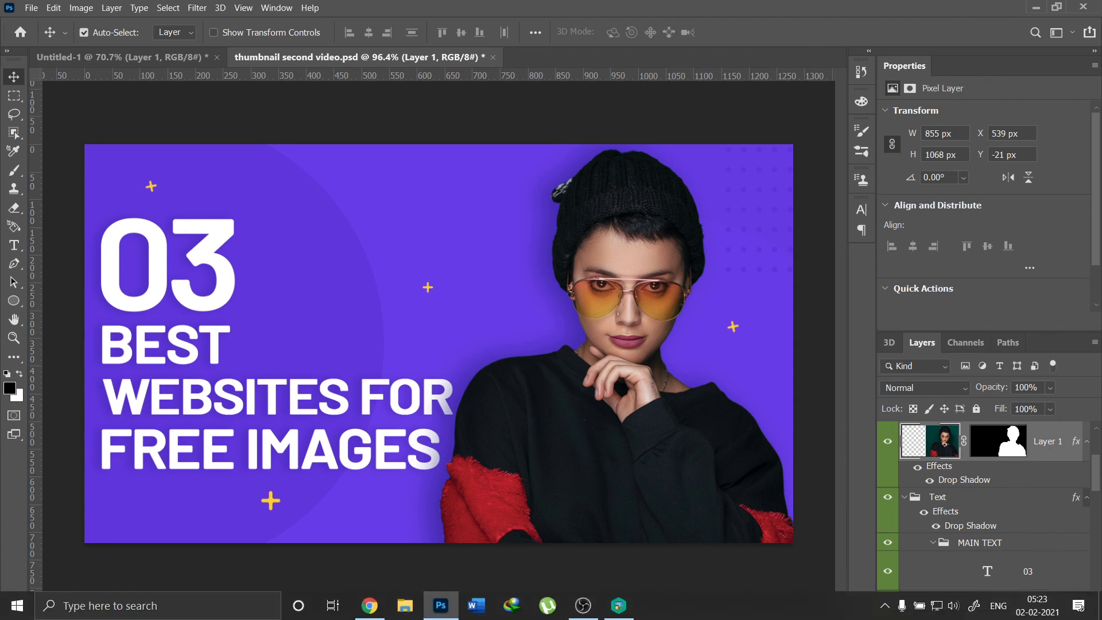
click(619, 605)
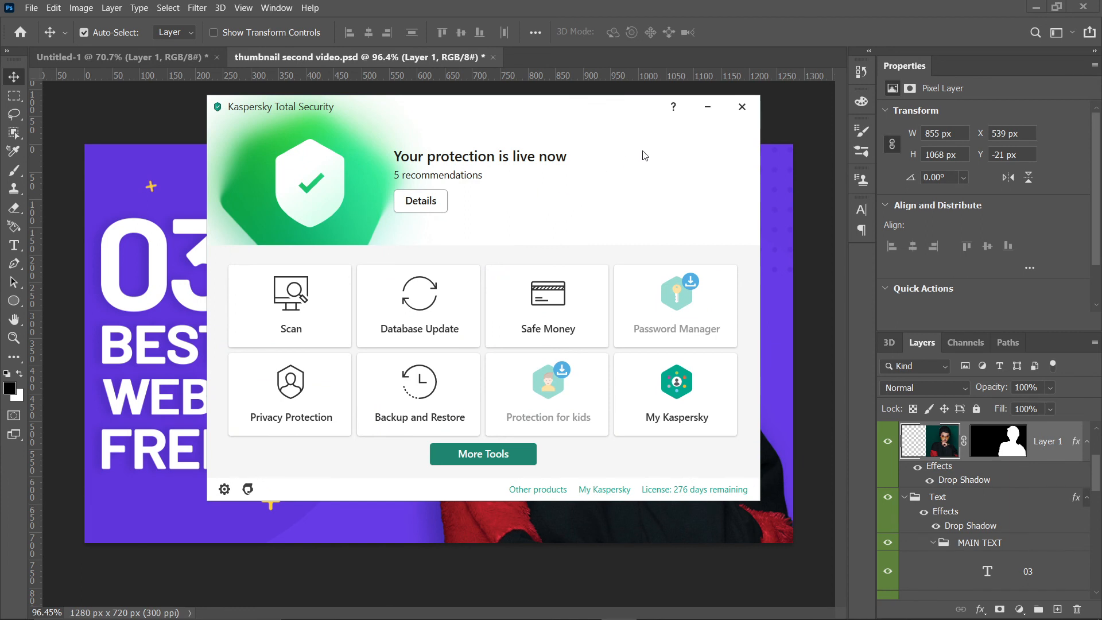
click(707, 118)
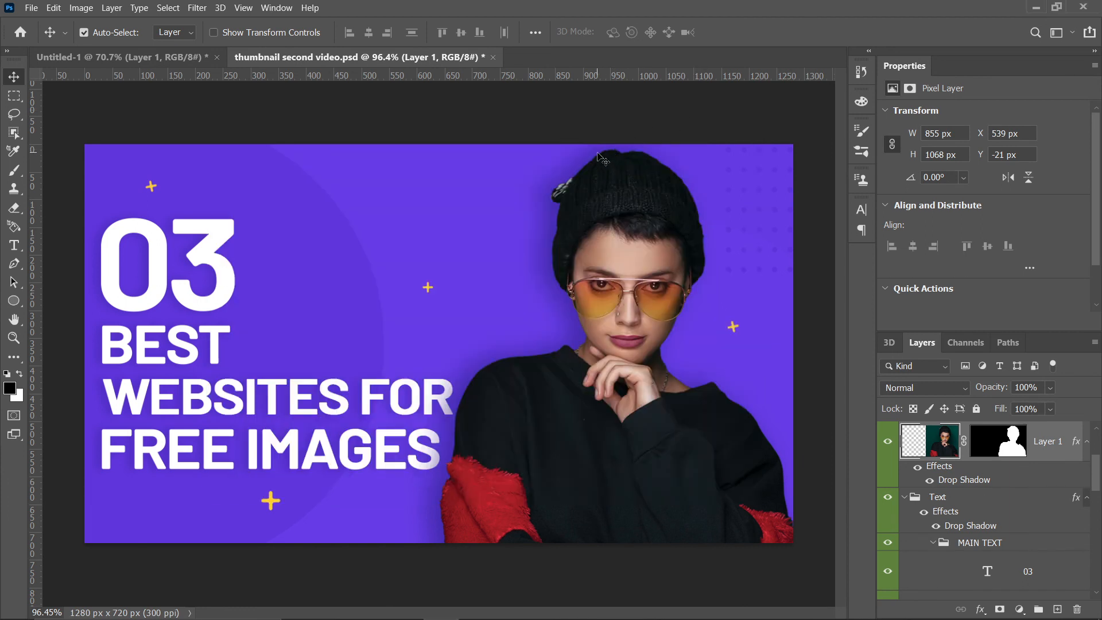